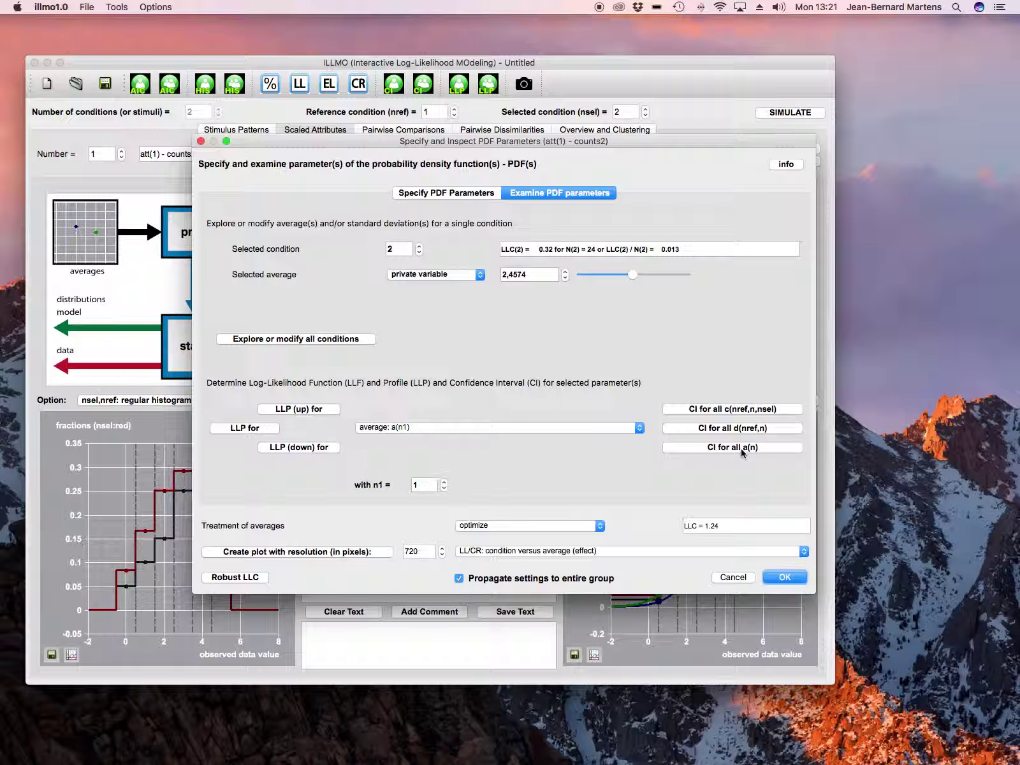
- Determine the log-likelihood confidence intervals for all averages a(n) of the counts2 attribute
{"action": "left_click", "coordinate": [741, 448]}
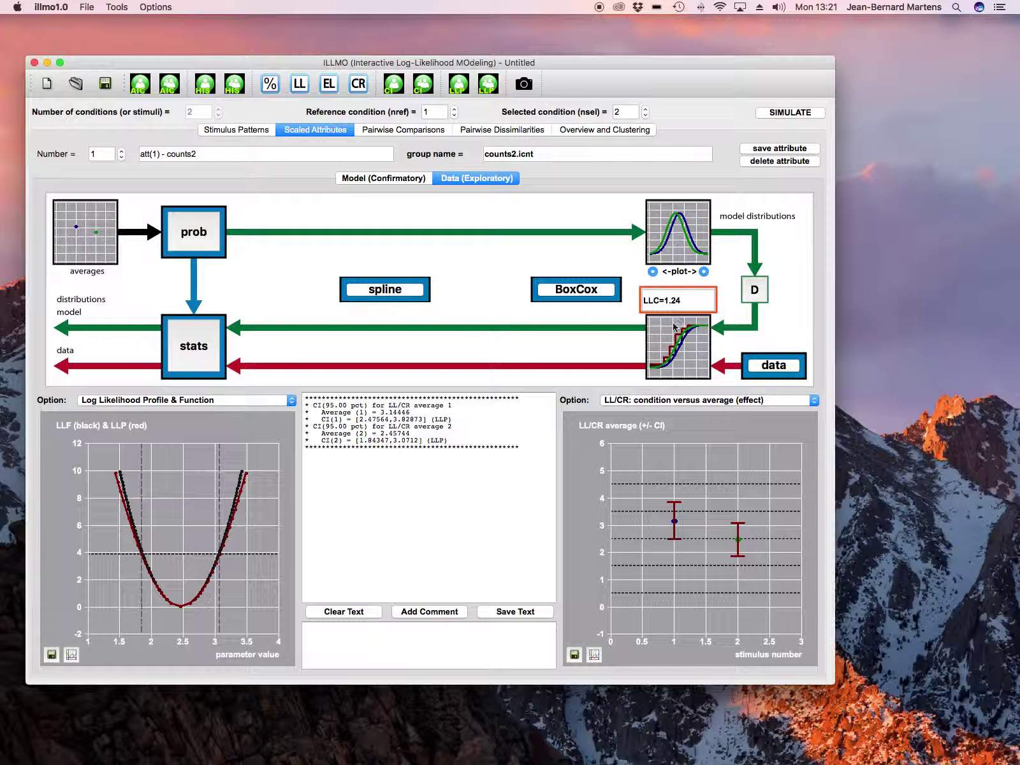
- Compute non-robust empirical likelihood statistics for averages a(n) of all conditions and plot "EL: condition versus average (effect)" beside the LL/CR plot
{"action": "left_click", "coordinate": [205, 346]}
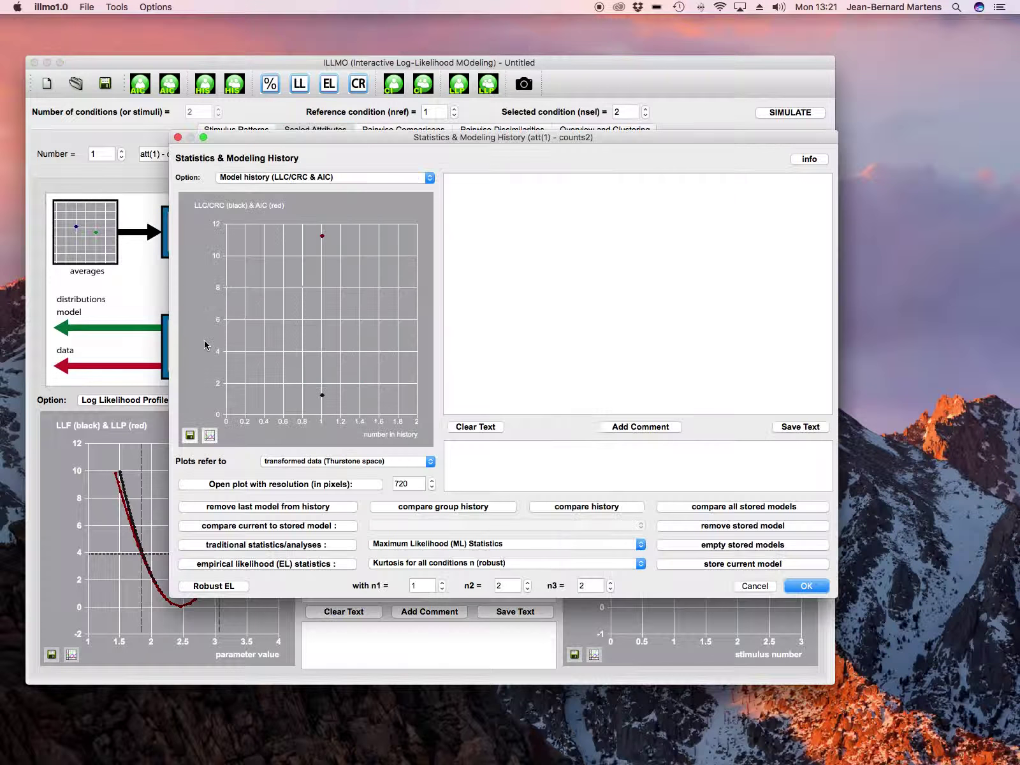
{"action": "left_click", "coordinate": [405, 565]}
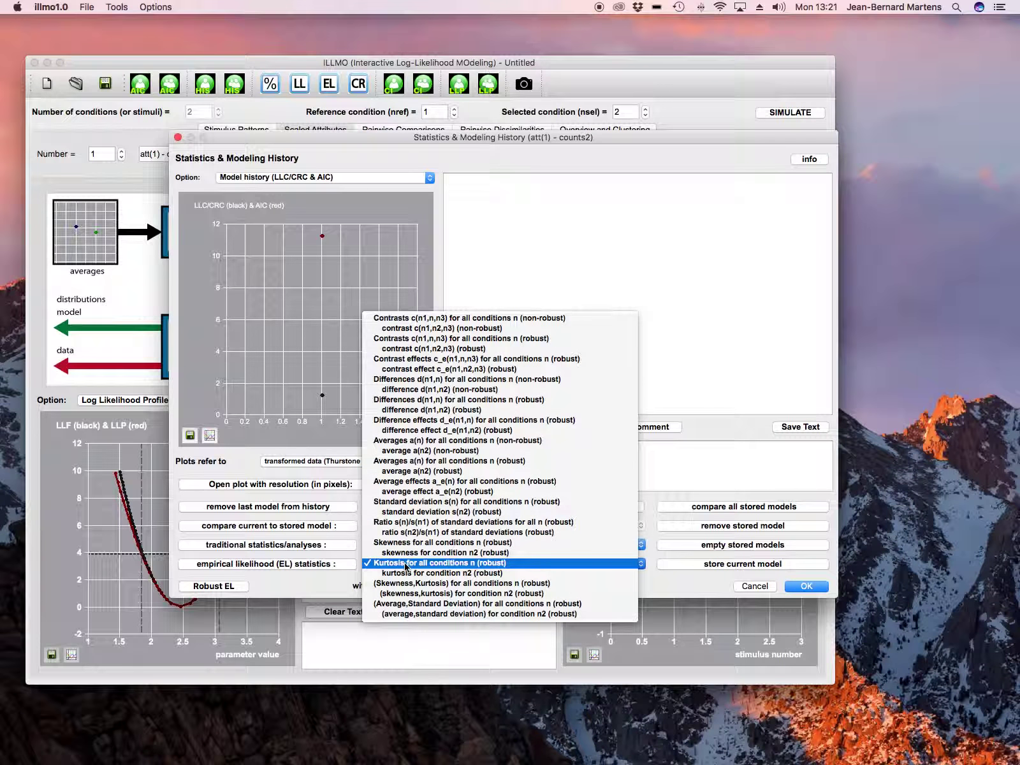
{"action": "left_click", "coordinate": [454, 441]}
{"action": "left_click", "coordinate": [327, 565]}
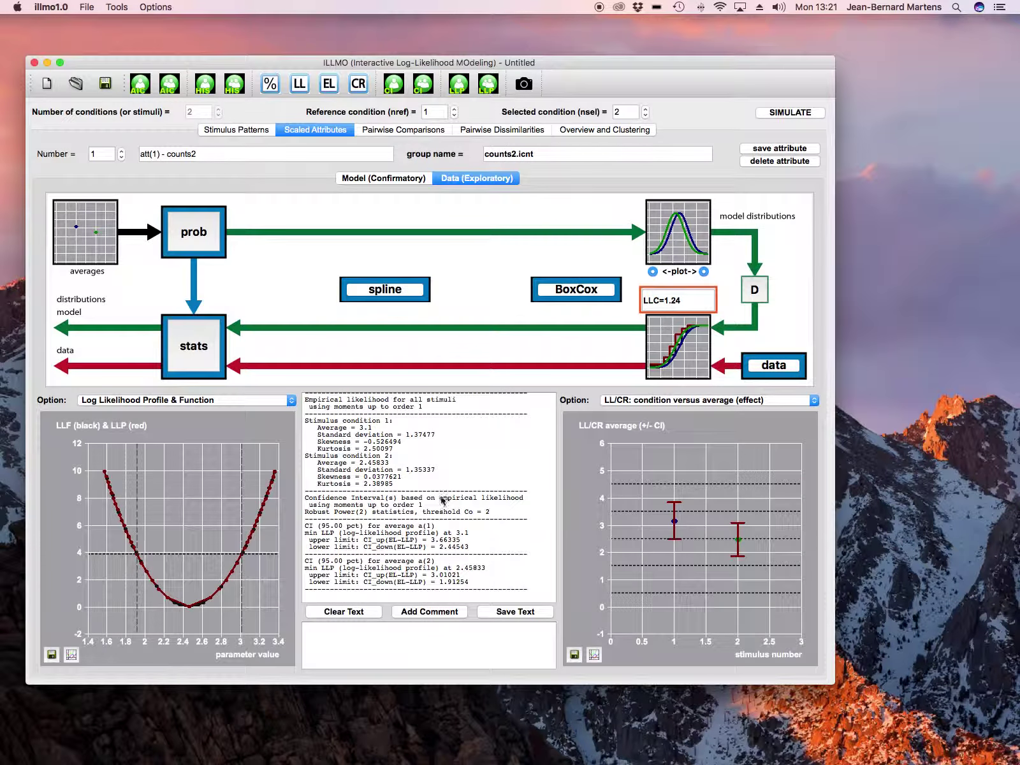
{"action": "left_click", "coordinate": [804, 585]}
{"action": "left_click", "coordinate": [192, 400]}
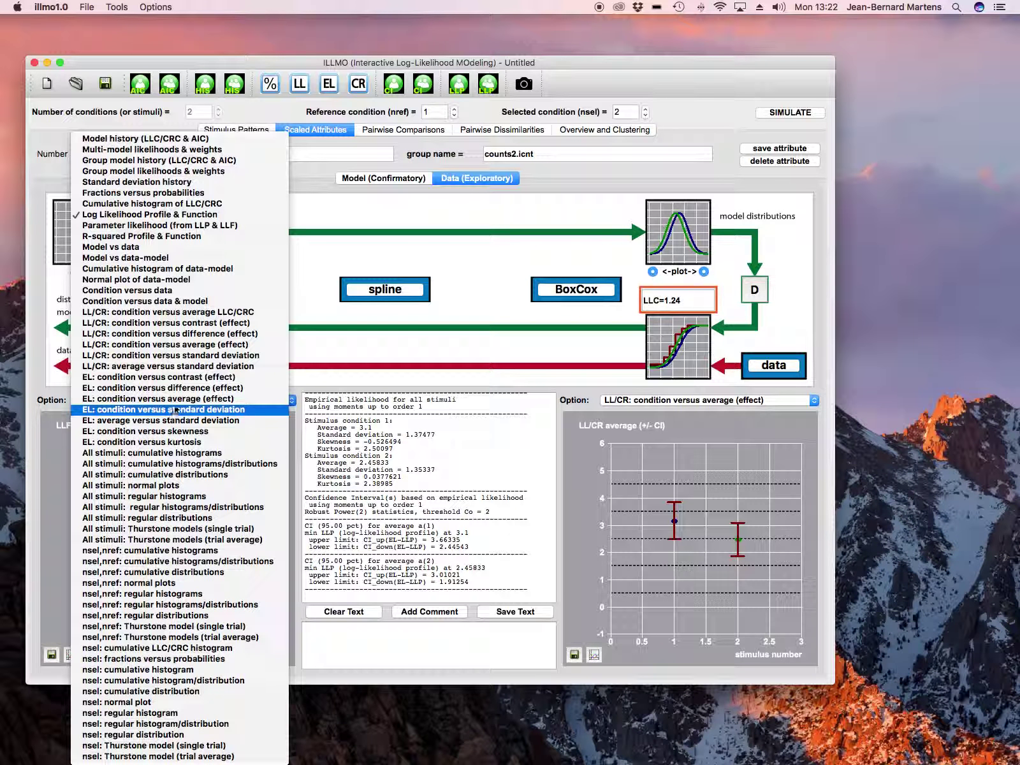
{"action": "left_click", "coordinate": [180, 403]}
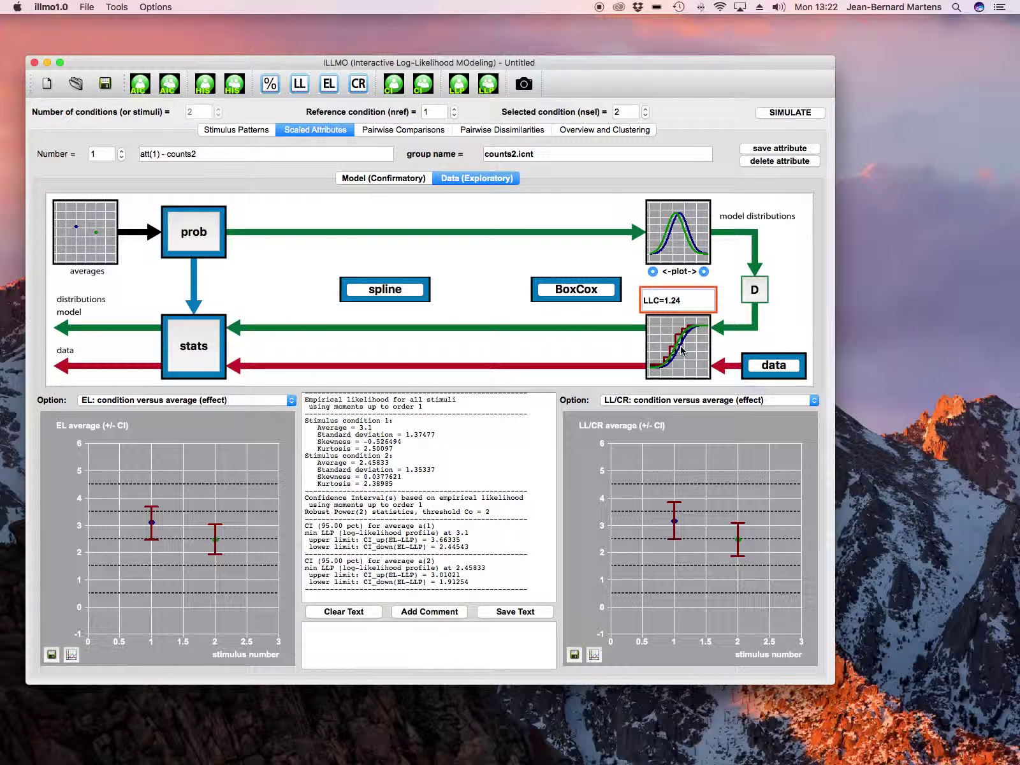
- Compute robust empirical likelihood statistics for averages a(n) of all conditions, using the Robust/Power(2) threshold, and move the statistics window off the main plots
{"action": "left_click", "coordinate": [200, 346]}
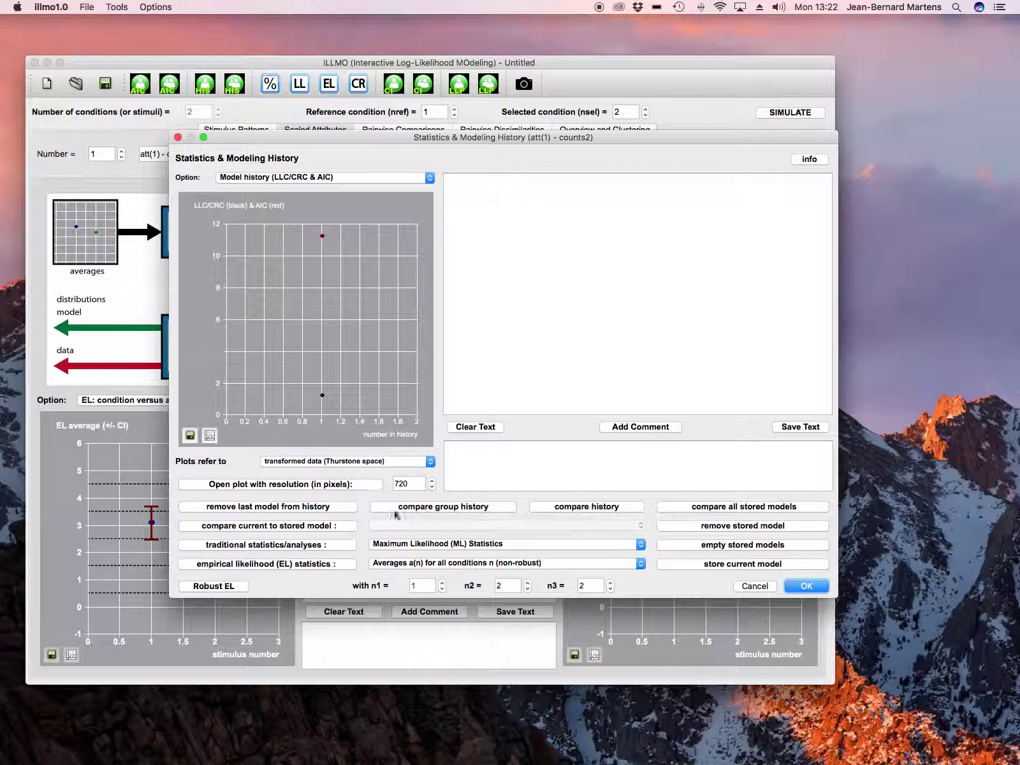
{"action": "left_click", "coordinate": [488, 563]}
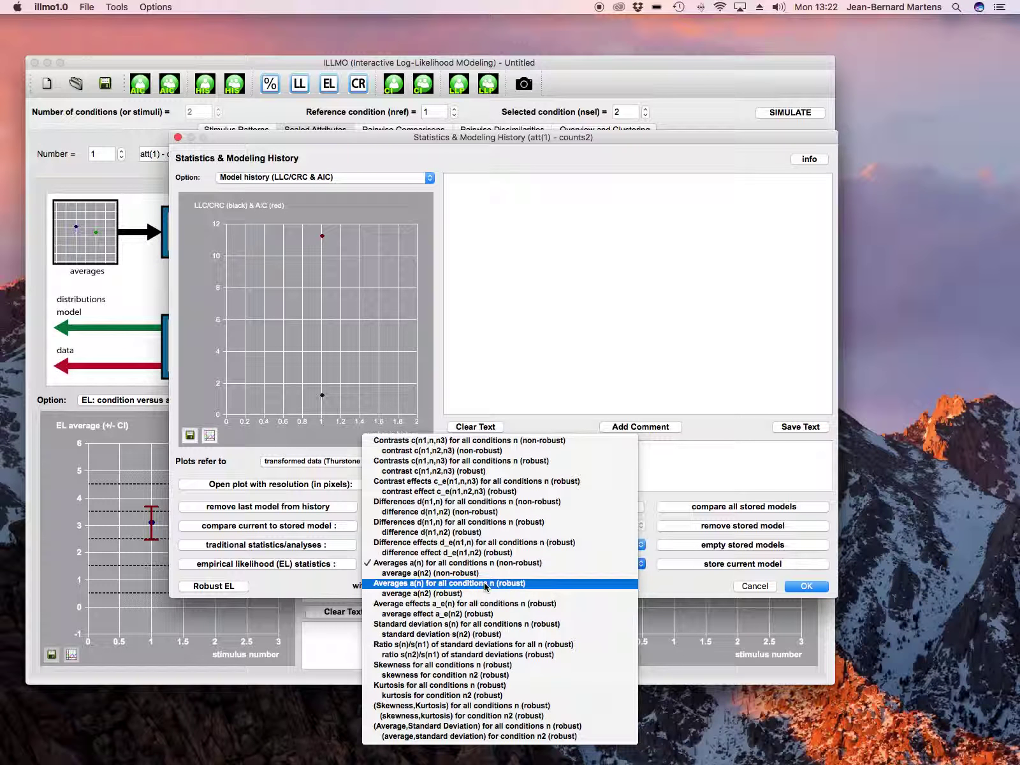
{"action": "left_click", "coordinate": [485, 584]}
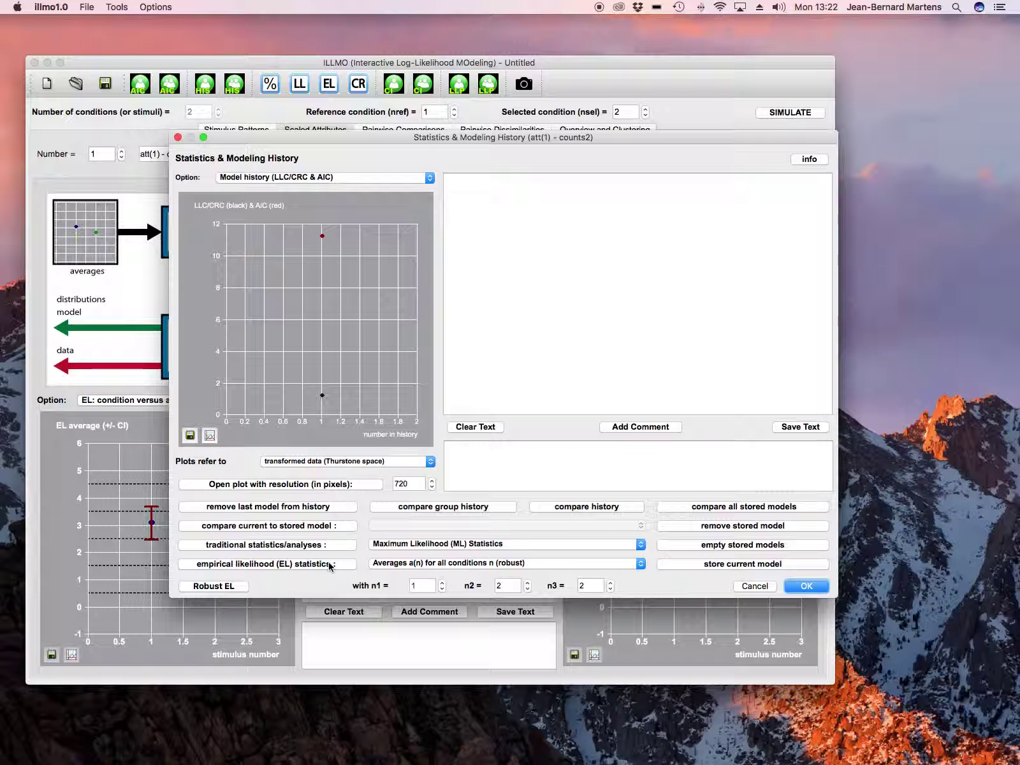
{"action": "left_click", "coordinate": [228, 586]}
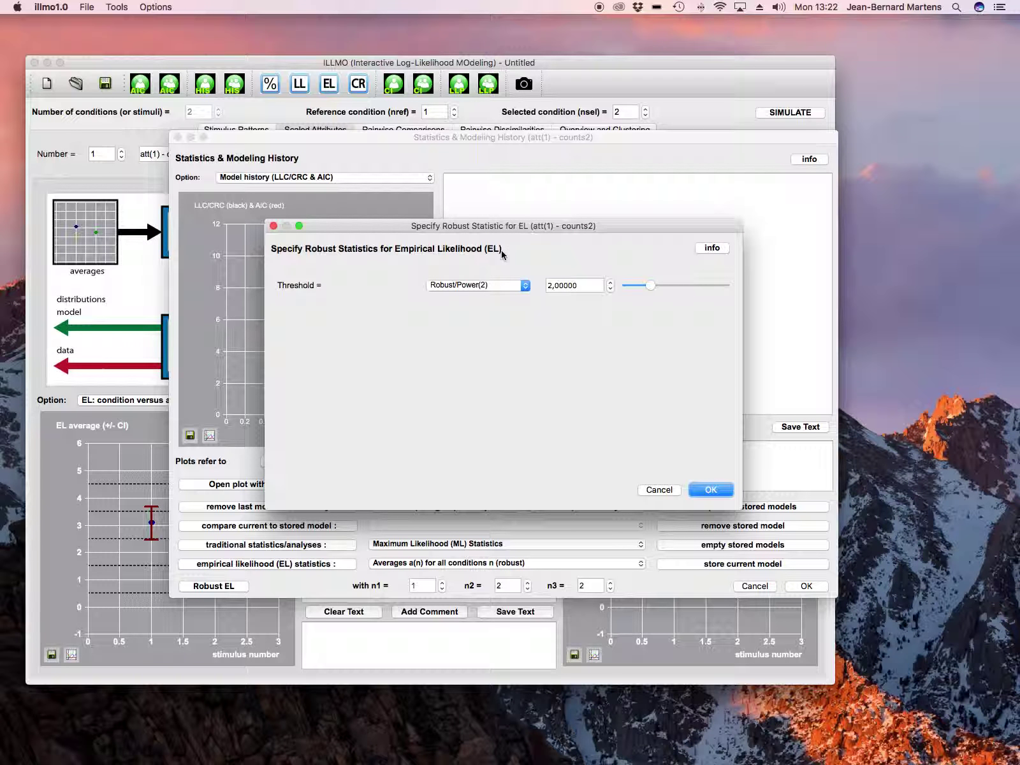
{"action": "left_click", "coordinate": [525, 285]}
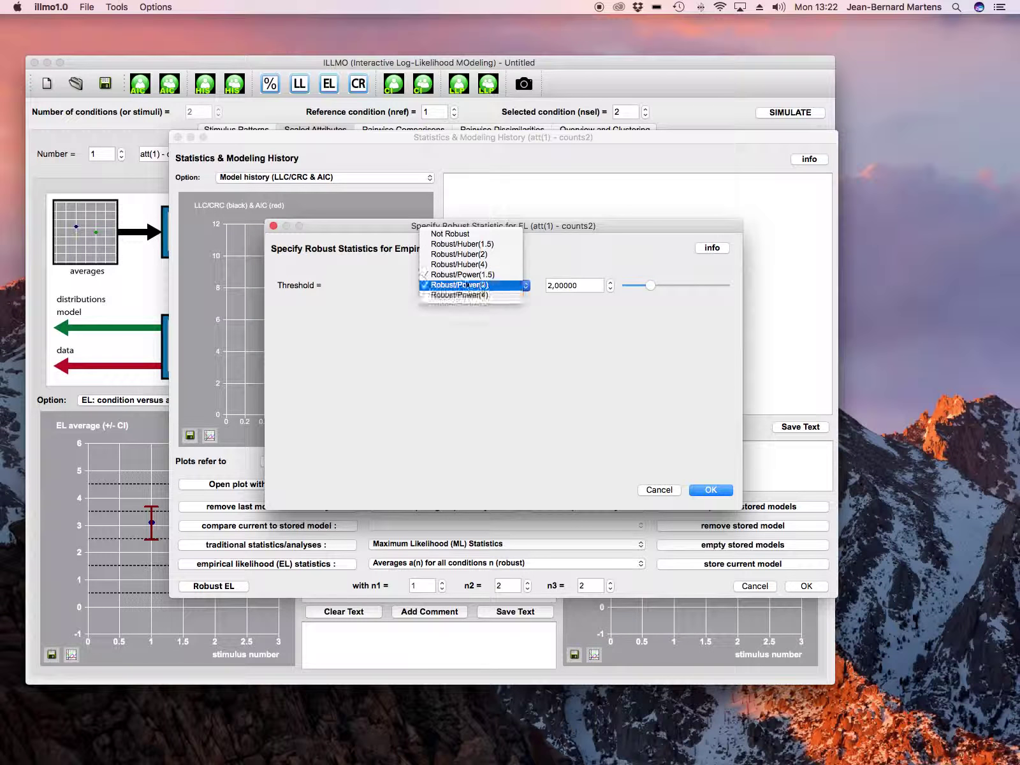
{"action": "left_click", "coordinate": [479, 290]}
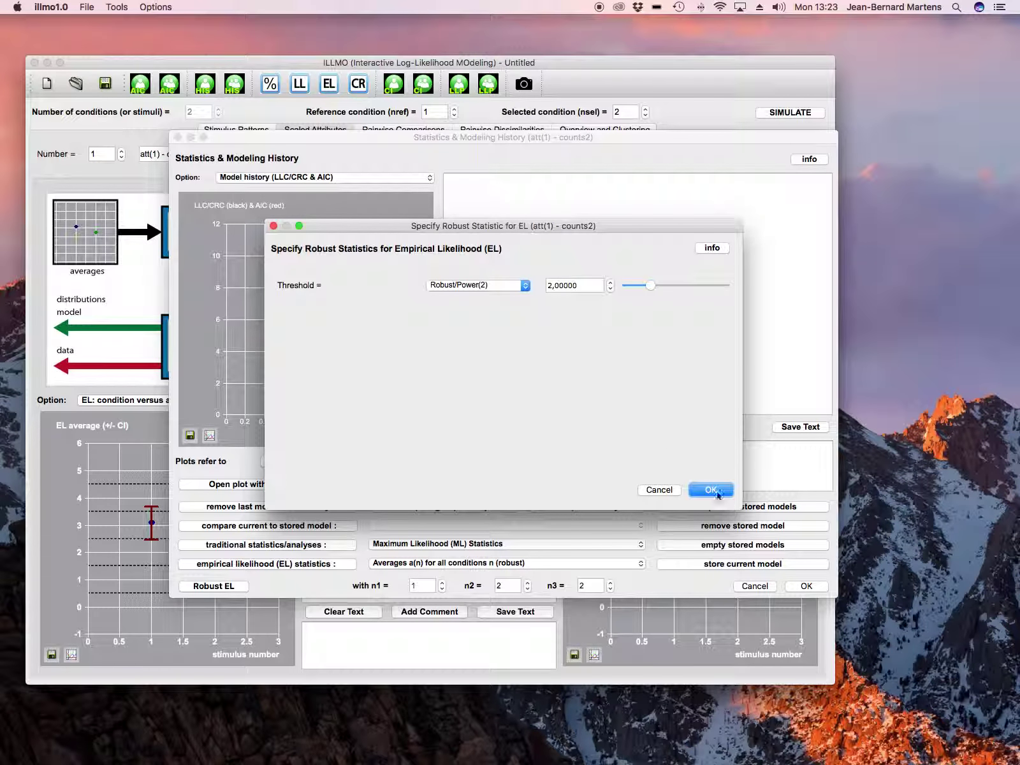
{"action": "left_click", "coordinate": [710, 489]}
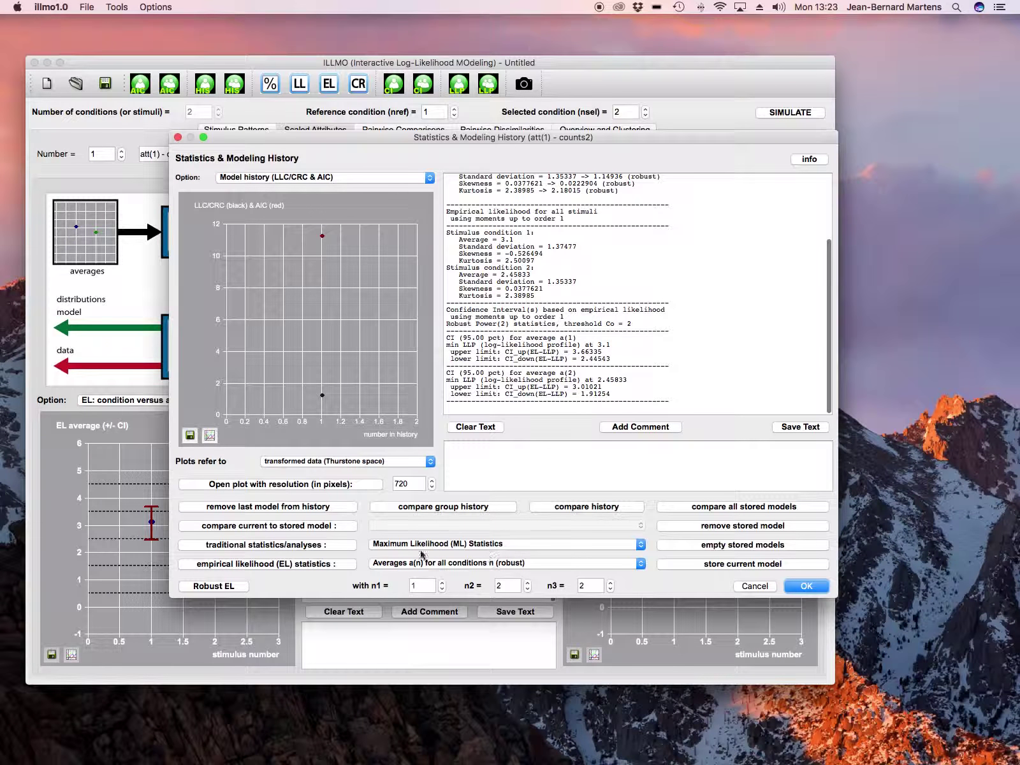
{"action": "left_click", "coordinate": [325, 564]}
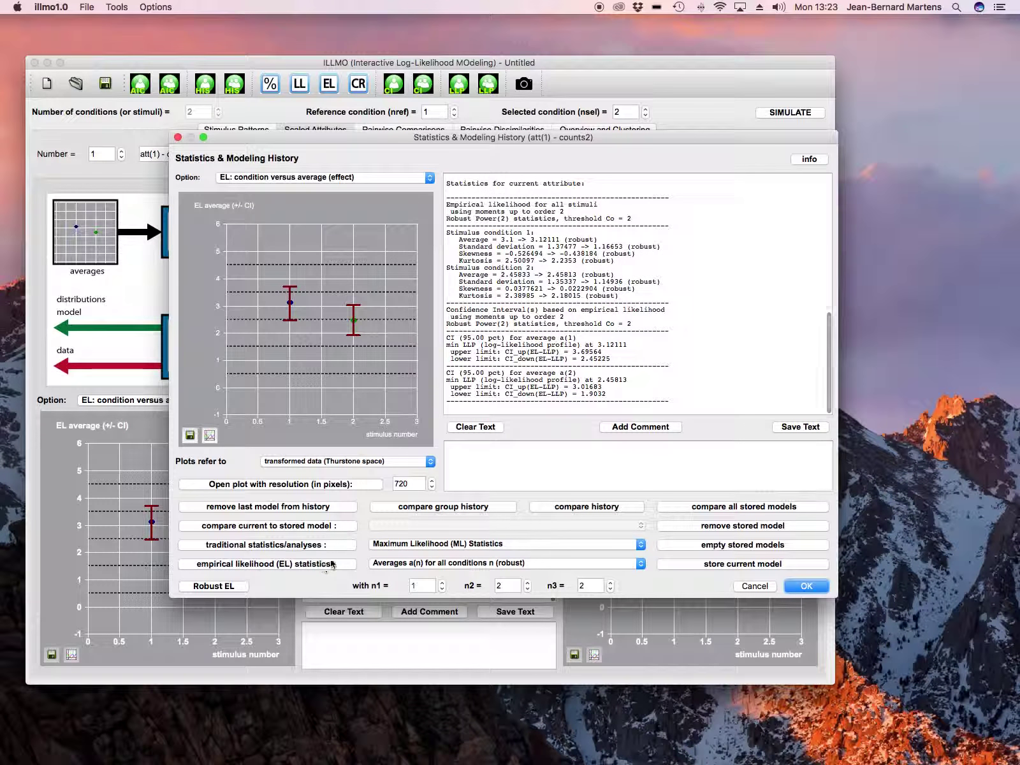
{"action": "left_click_drag", "start_coordinate": [411, 138], "coordinate": [515, 32]}
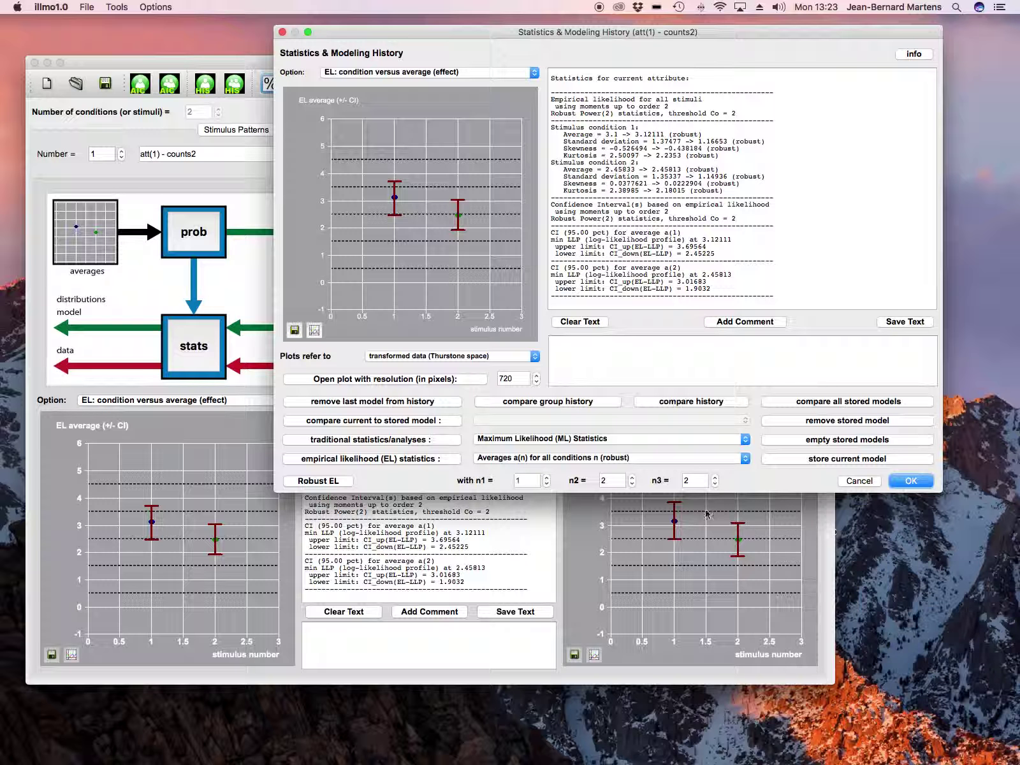
- Compute robust empirical likelihood statistics for differences d(n1,n) of all conditions and plot "EL: condition versus difference (effect)" in the main window
{"action": "left_click", "coordinate": [559, 460]}
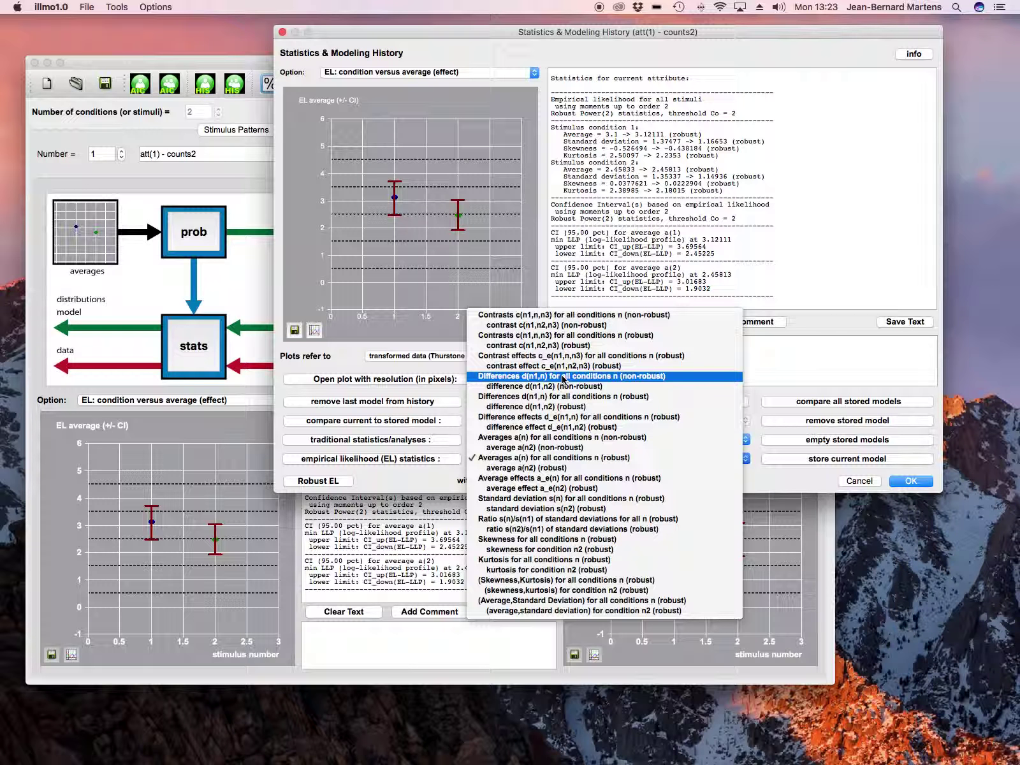
{"action": "left_click", "coordinate": [560, 397]}
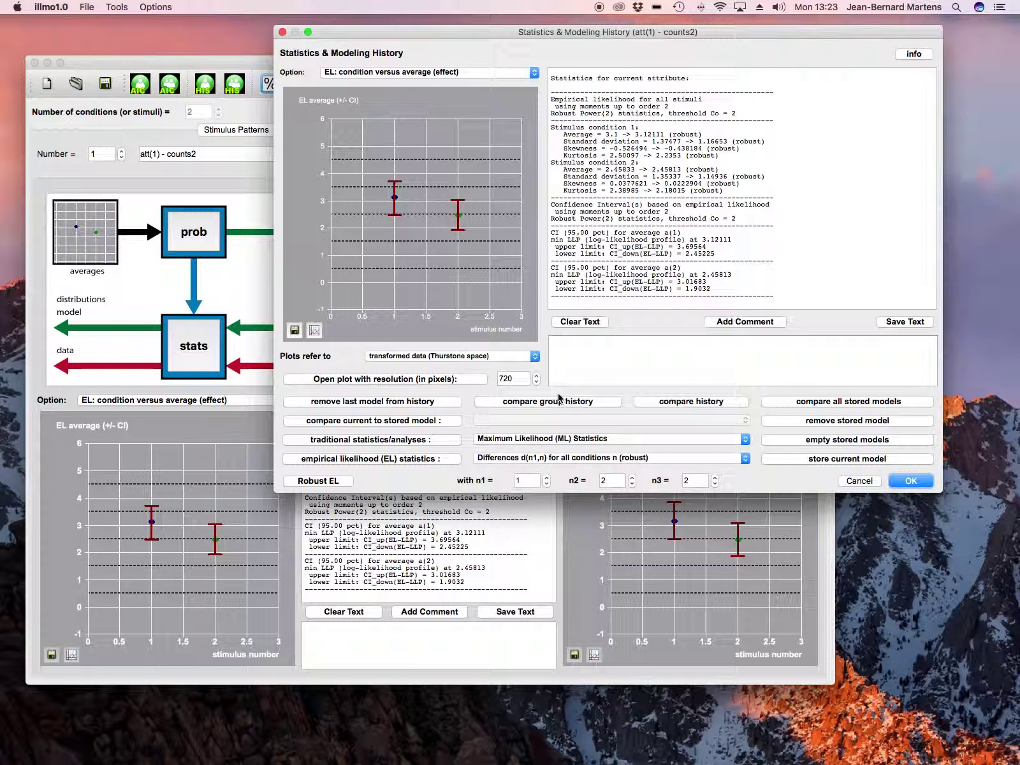
{"action": "left_click", "coordinate": [415, 460]}
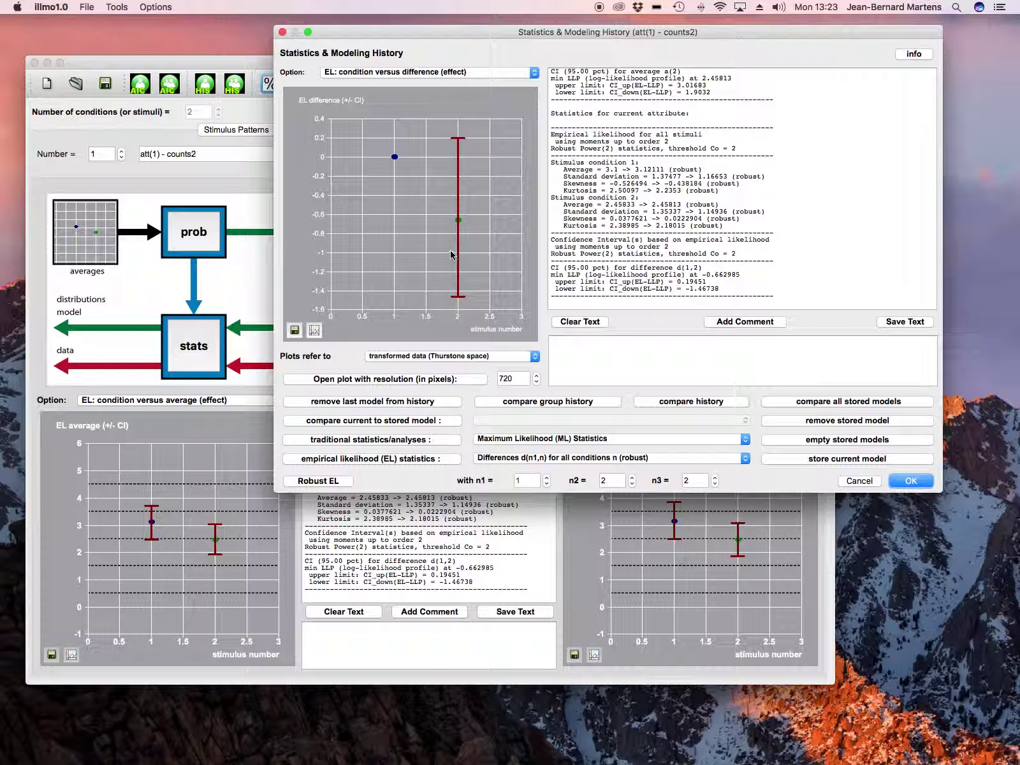
{"action": "left_click", "coordinate": [894, 482]}
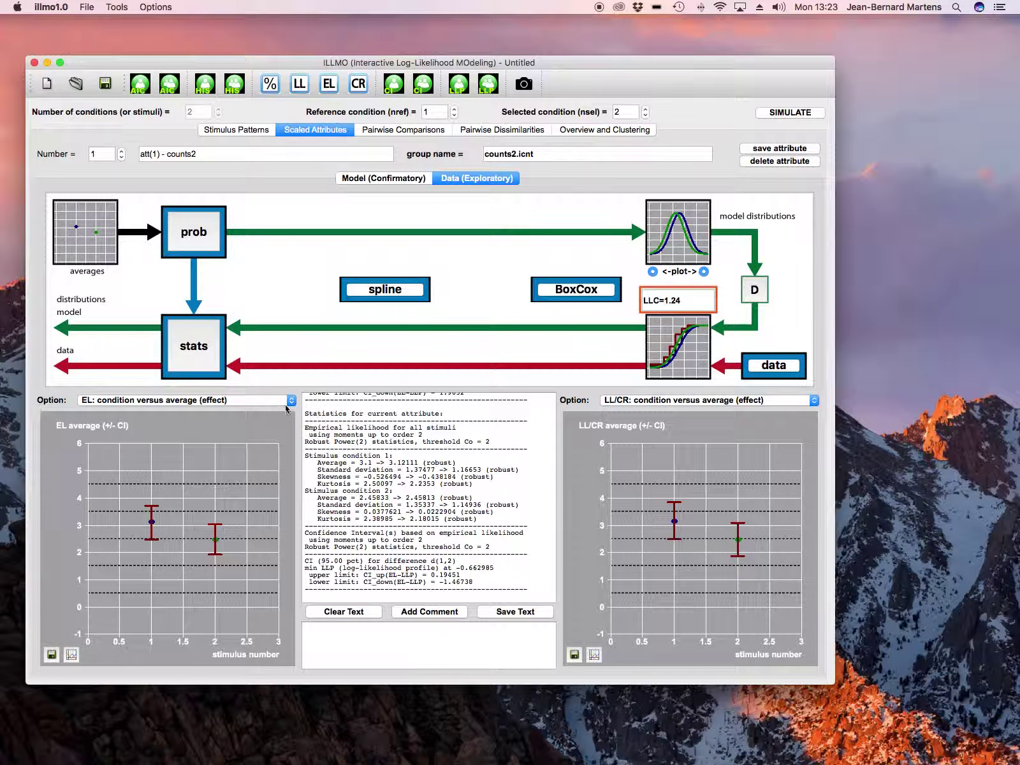
{"action": "left_click", "coordinate": [286, 401]}
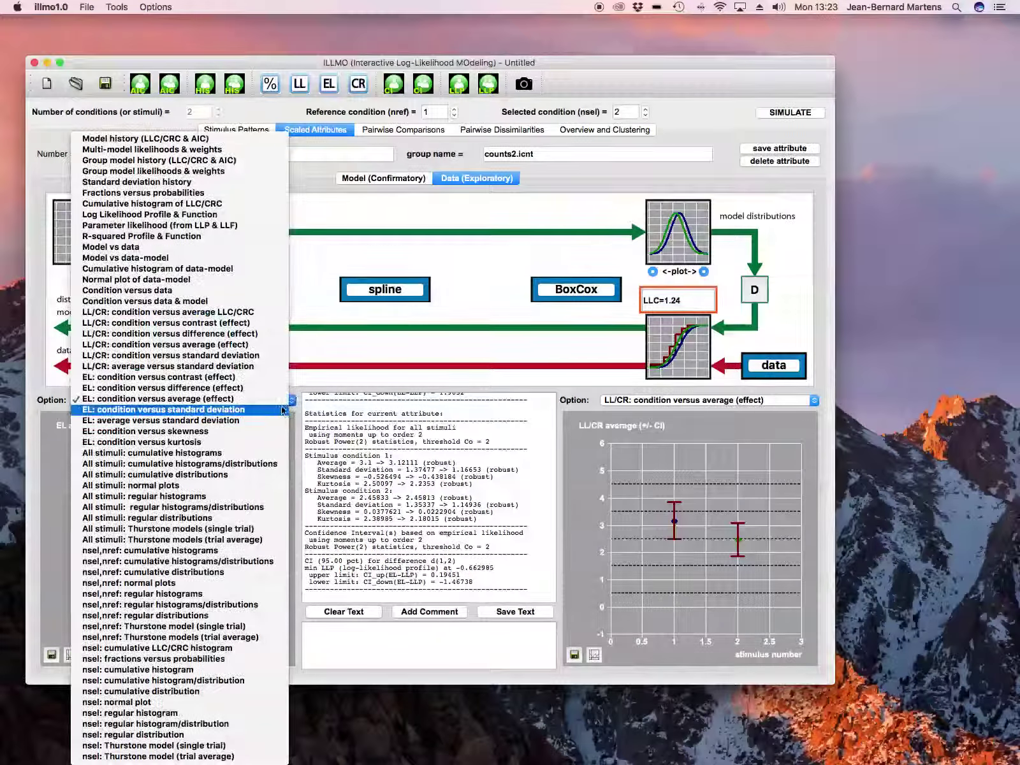
{"action": "left_click", "coordinate": [203, 387]}
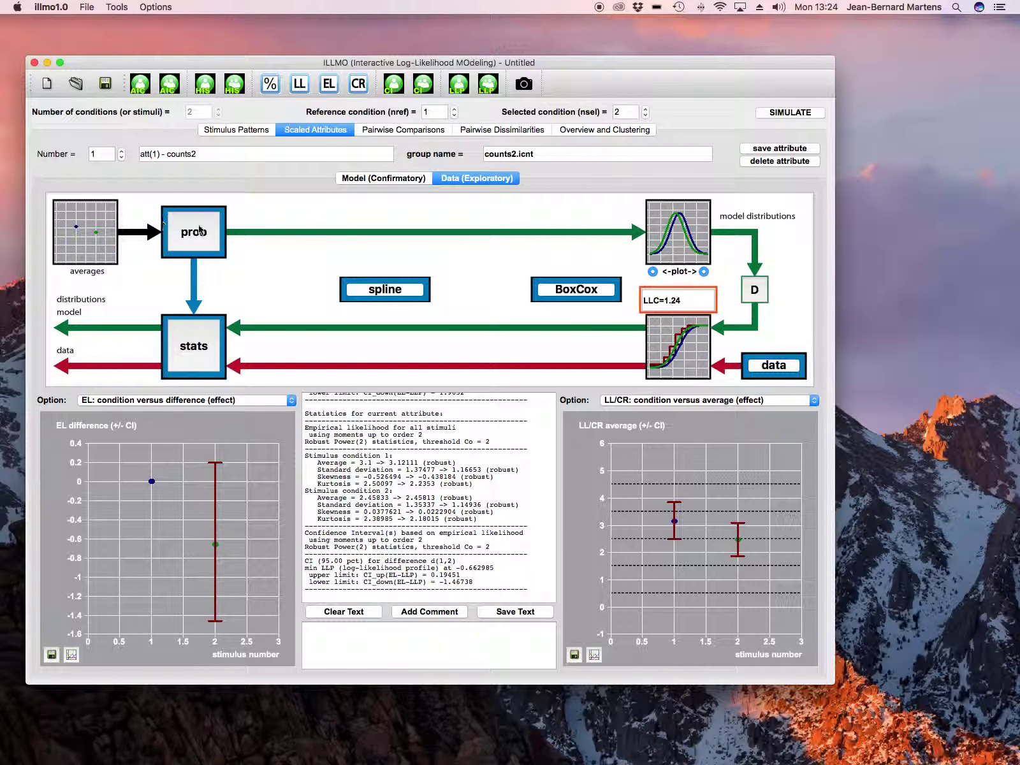
- Compute the log-likelihood profile for the difference d(n1,n2) with n1 = 1 and n2 = 2, and show the EL difference plot beside it
{"action": "left_click", "coordinate": [200, 231]}
{"action": "left_click", "coordinate": [387, 427]}
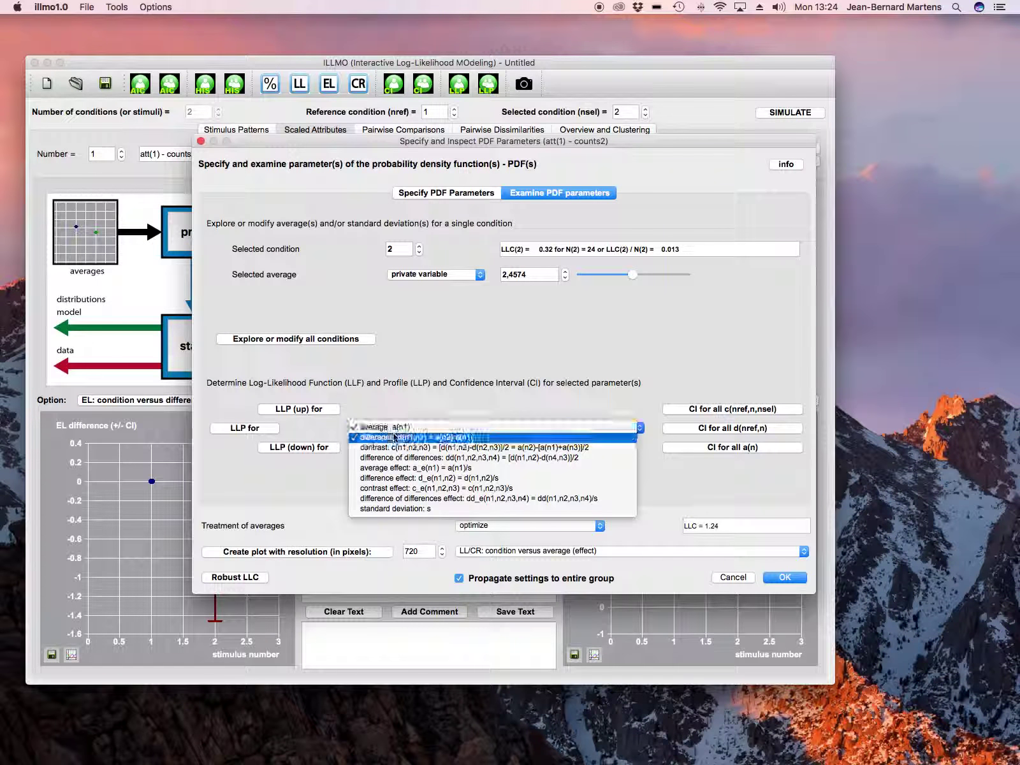
{"action": "left_click", "coordinate": [394, 438]}
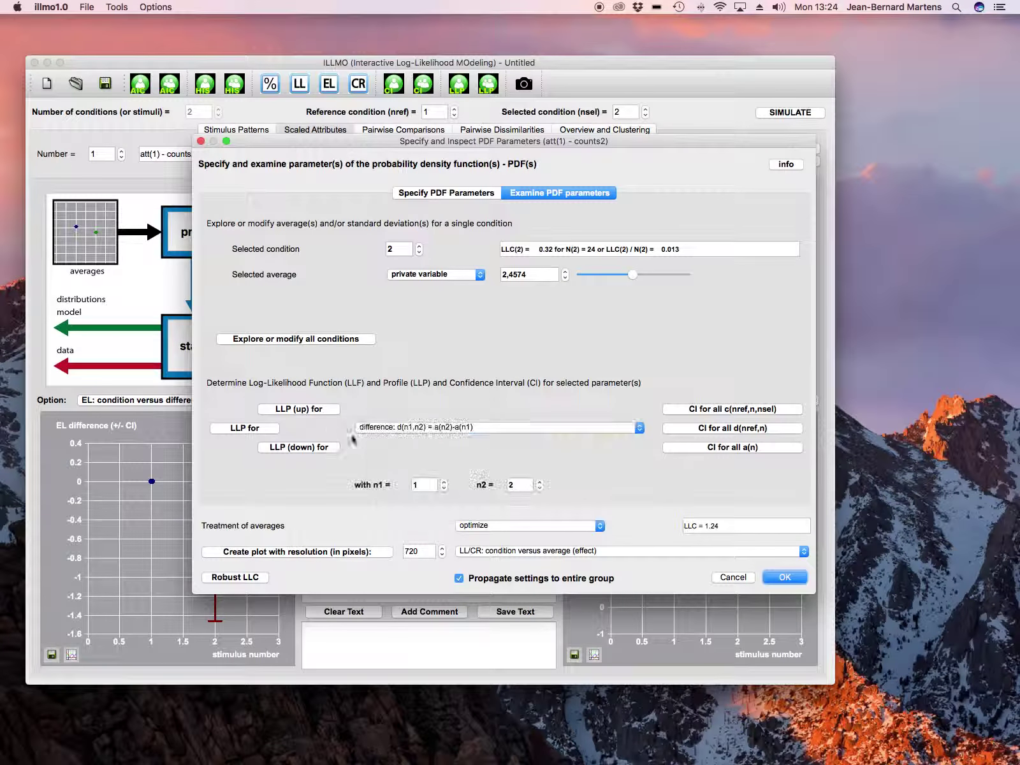
{"action": "left_click", "coordinate": [263, 428]}
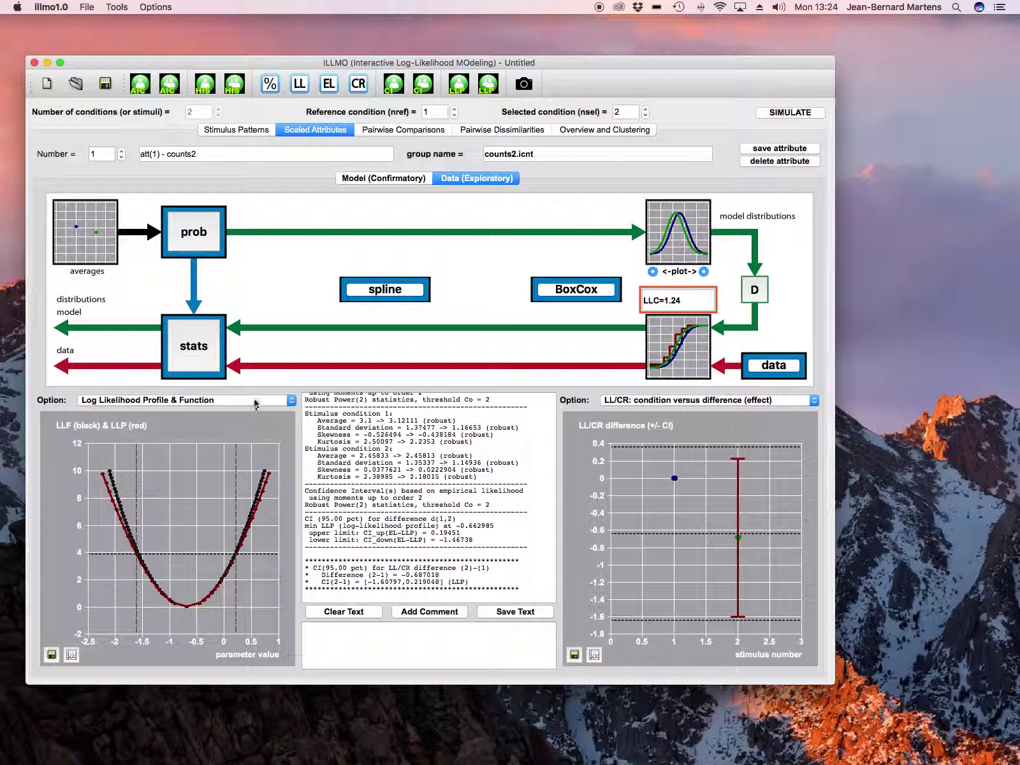
{"action": "left_click", "coordinate": [255, 403]}
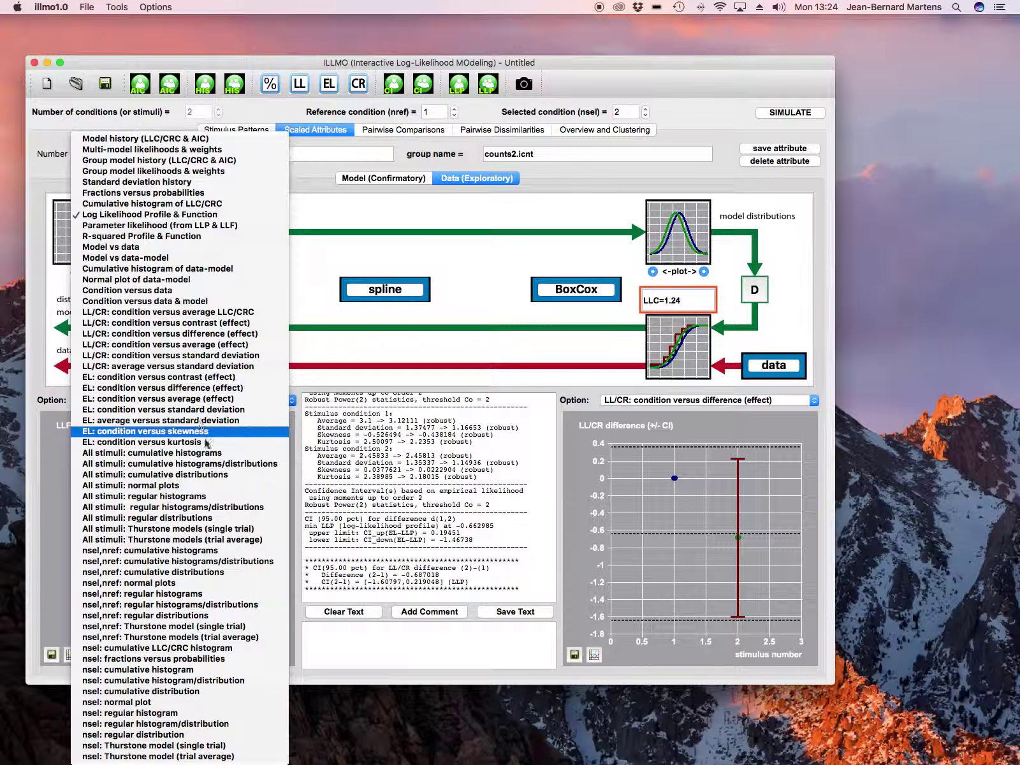
{"action": "left_click", "coordinate": [180, 387]}
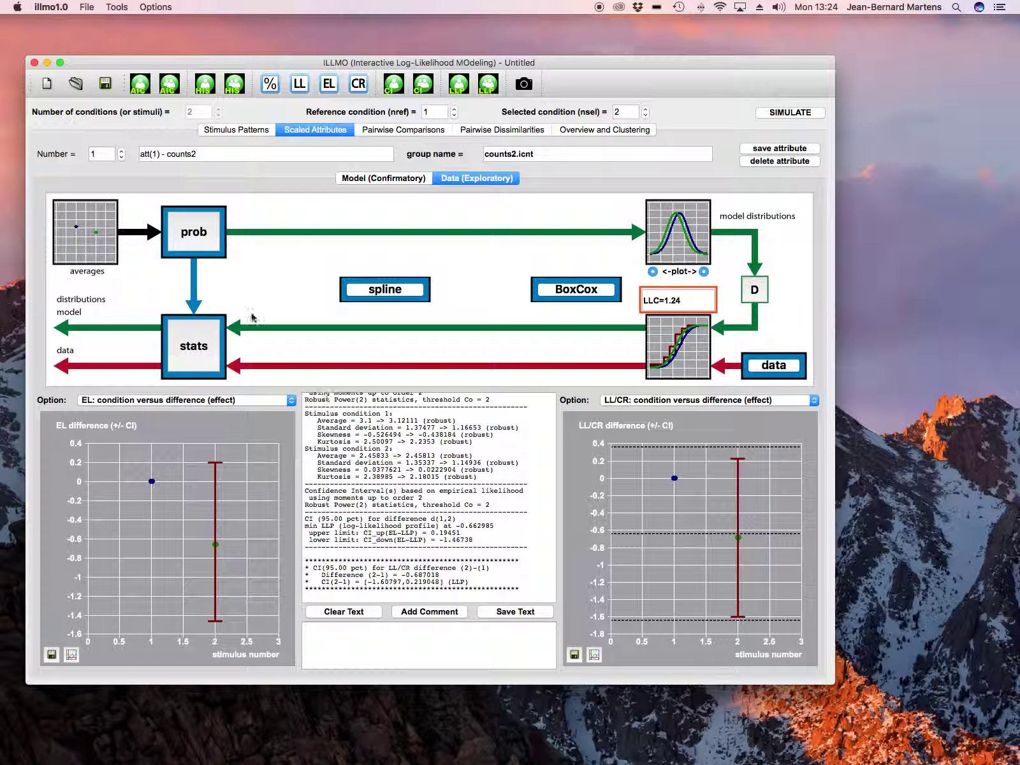
- Compute robust empirical likelihood statistics for the standard deviation s(n) of all conditions
{"action": "left_click", "coordinate": [203, 344]}
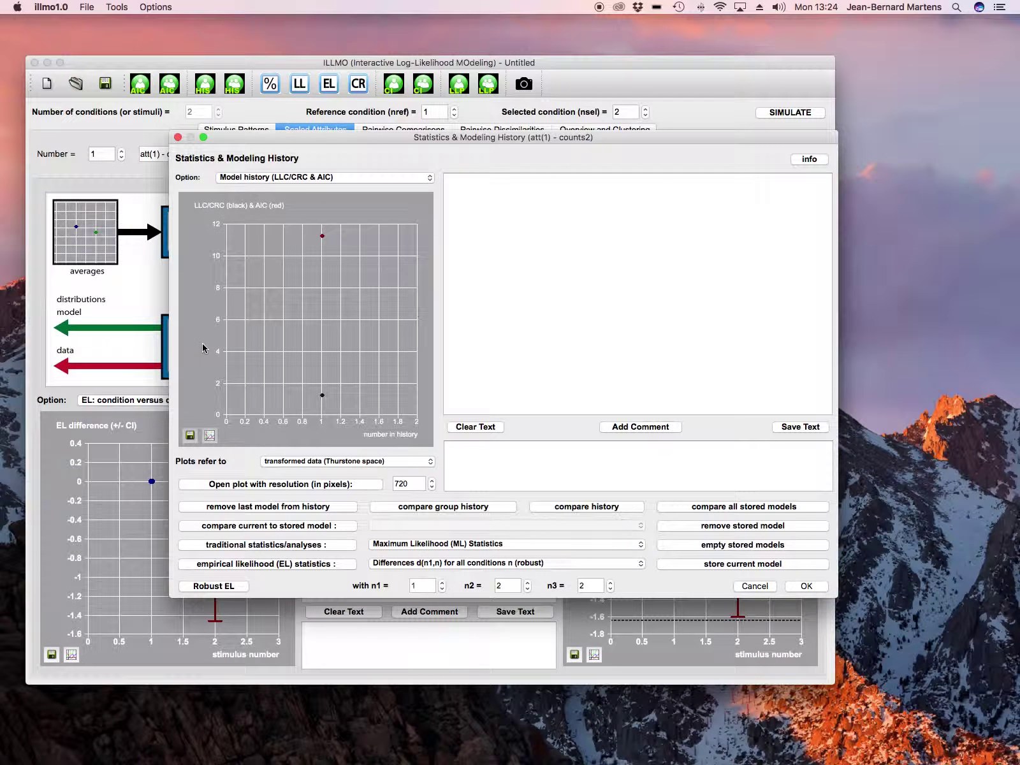
{"action": "left_click", "coordinate": [414, 564]}
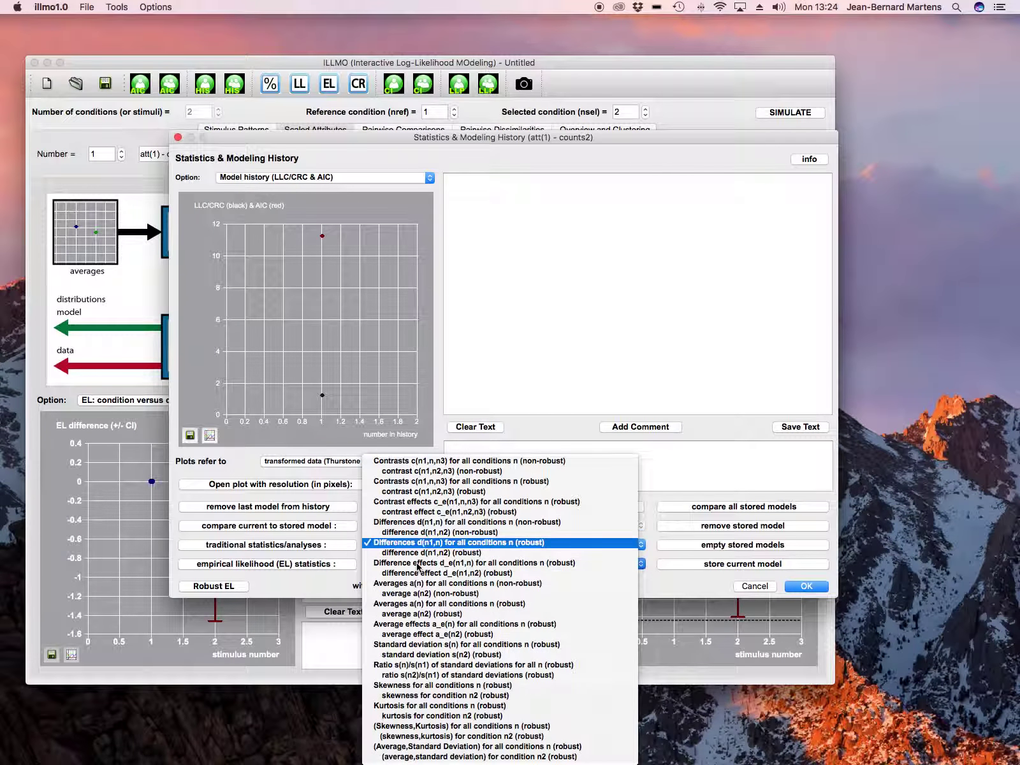
{"action": "left_click", "coordinate": [459, 646]}
{"action": "left_click", "coordinate": [296, 565]}
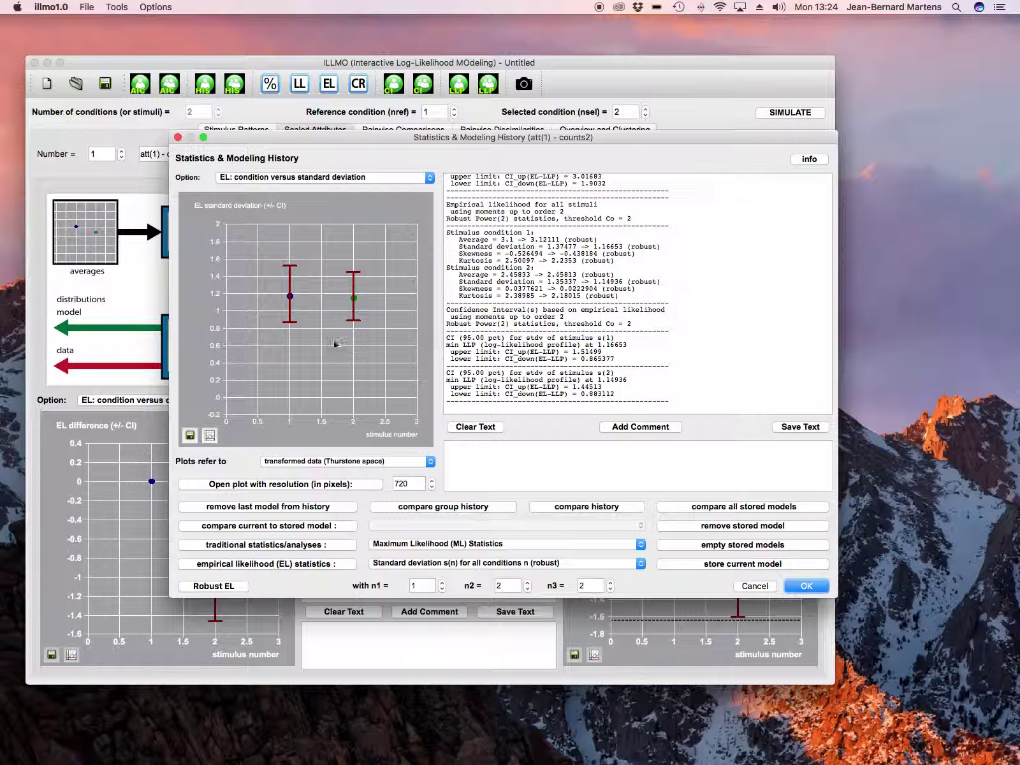
{"action": "left_click", "coordinate": [334, 565]}
- Compute robust empirical likelihood statistics for the ratio s(n)/s(n1) of standard deviations for all n, with n1 = 1
{"action": "left_click", "coordinate": [388, 563]}
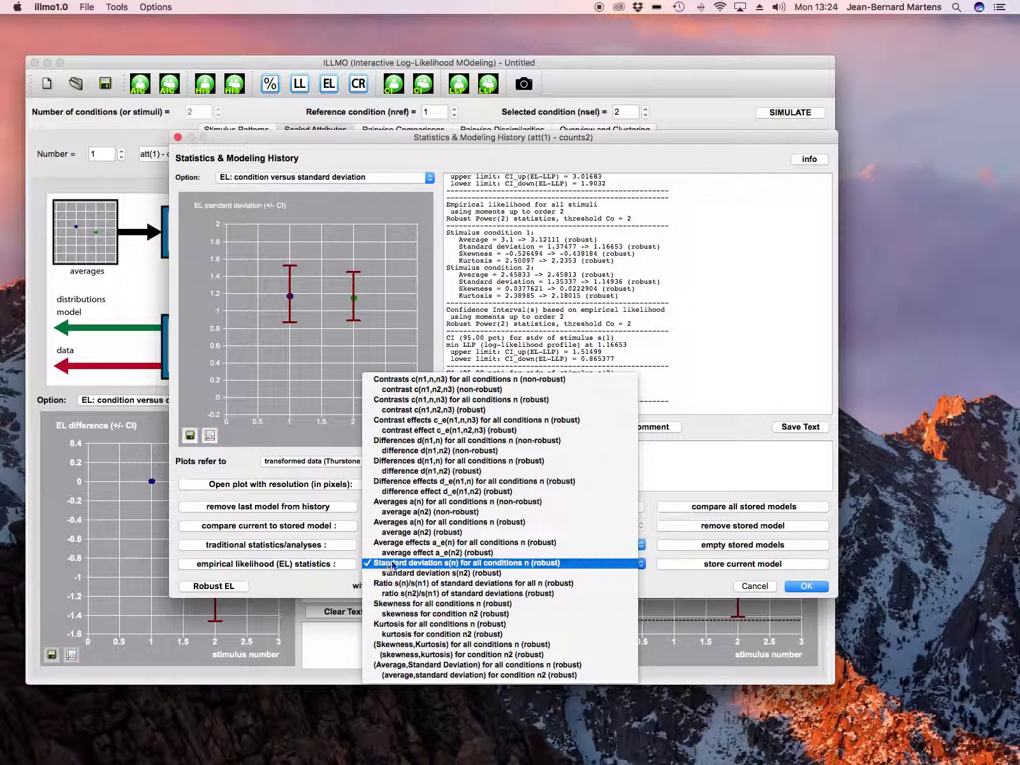
{"action": "left_click", "coordinate": [424, 583]}
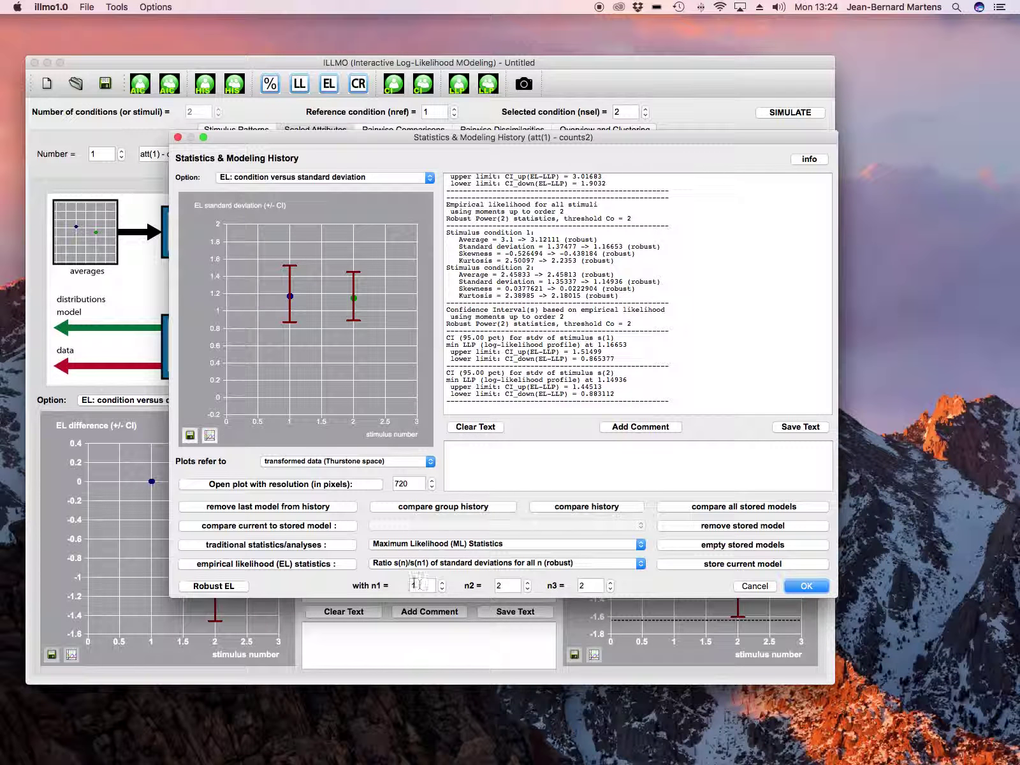
{"action": "left_click", "coordinate": [299, 565]}
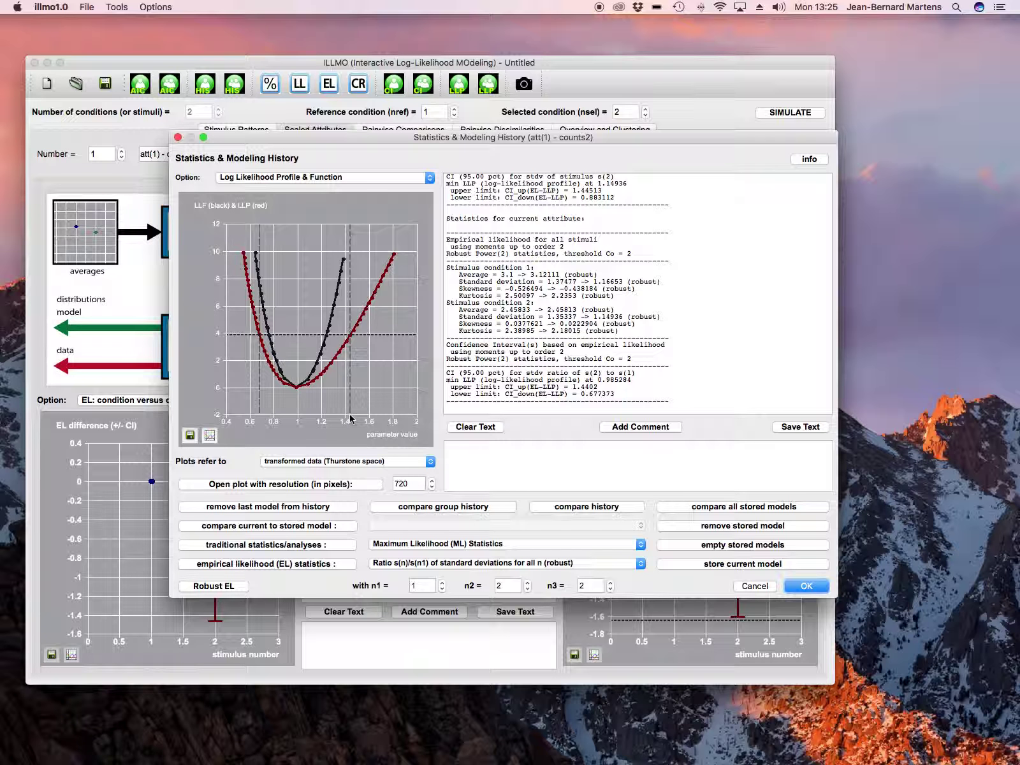
- Compute robust empirical likelihood statistics for the skewness of all conditions
{"action": "left_click", "coordinate": [409, 564]}
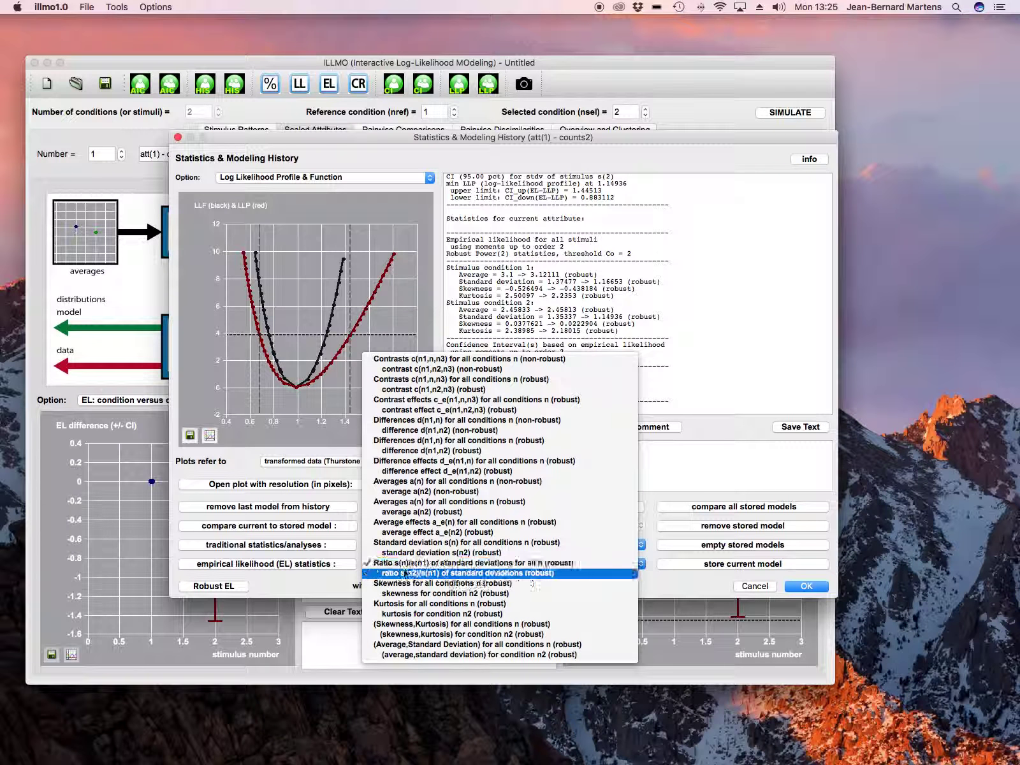
{"action": "left_click", "coordinate": [400, 585]}
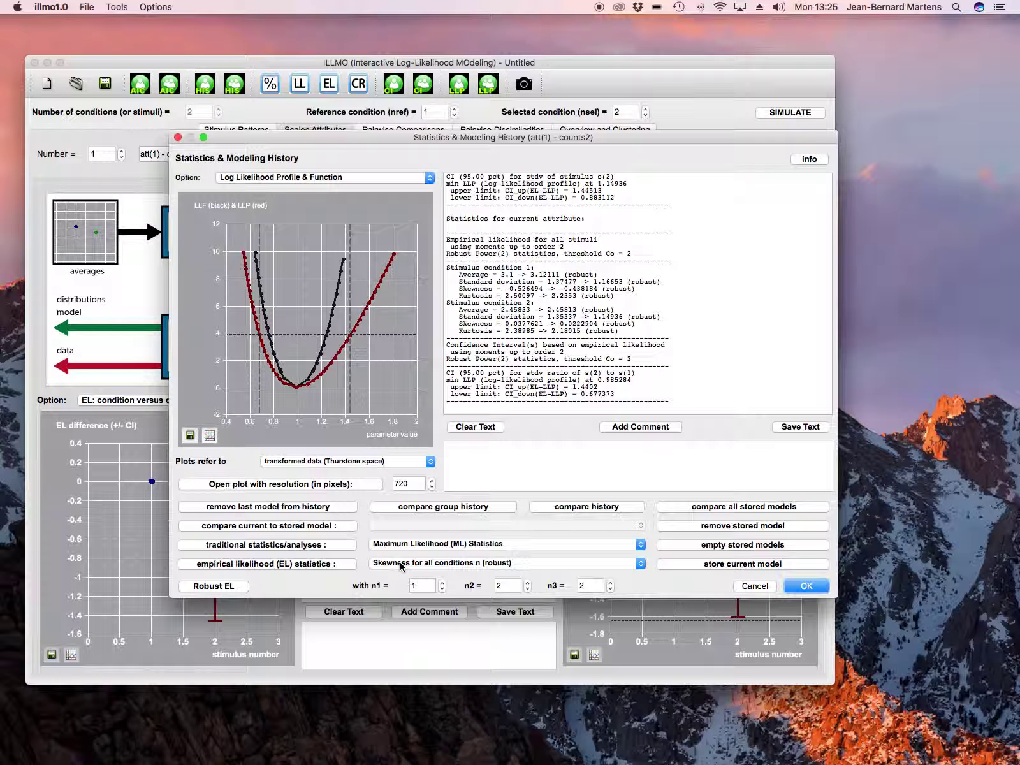
{"action": "left_click", "coordinate": [325, 565]}
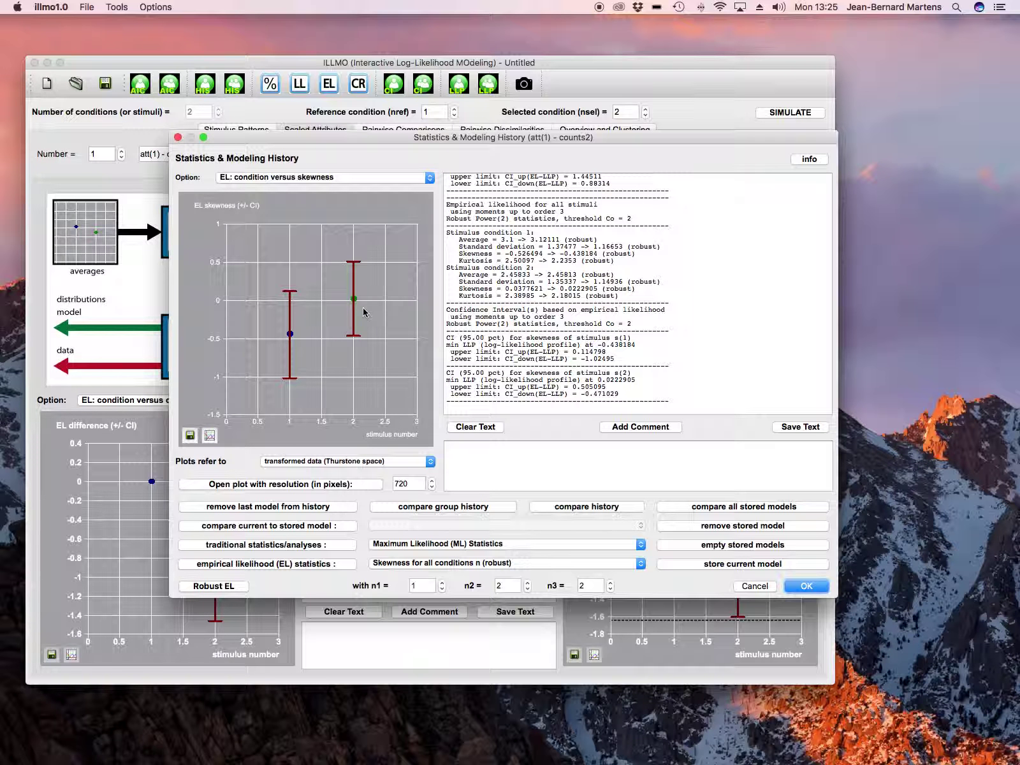
- Compute robust empirical likelihood statistics for the kurtosis of all conditions
{"action": "left_click", "coordinate": [422, 563]}
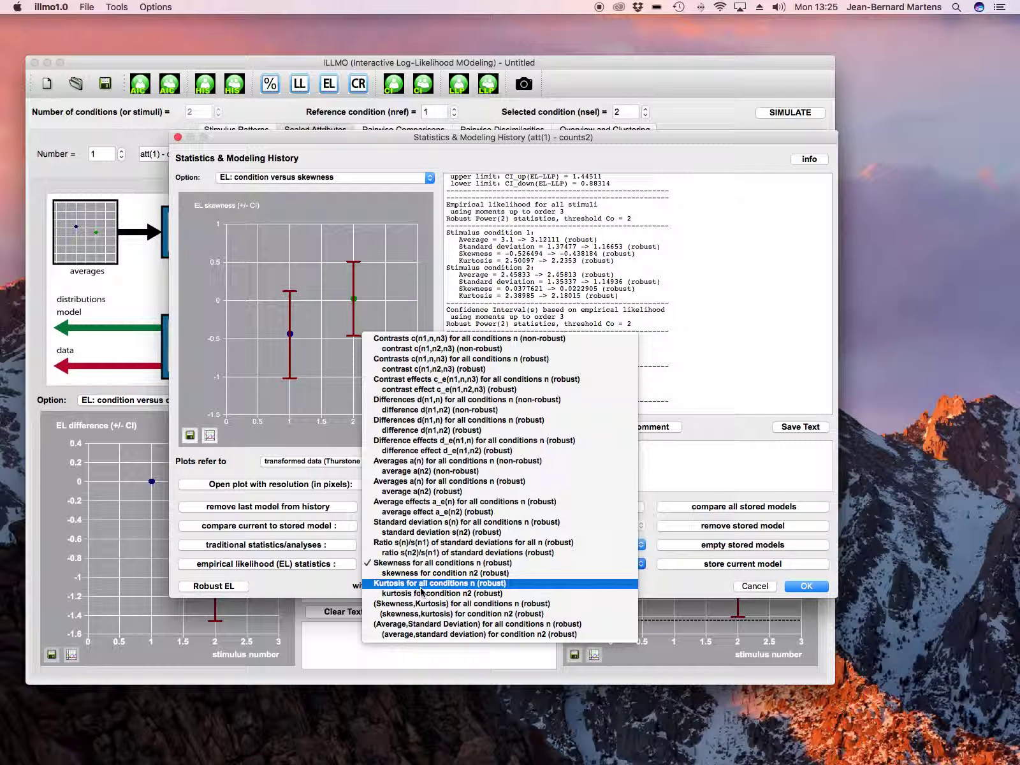
{"action": "left_click", "coordinate": [424, 584]}
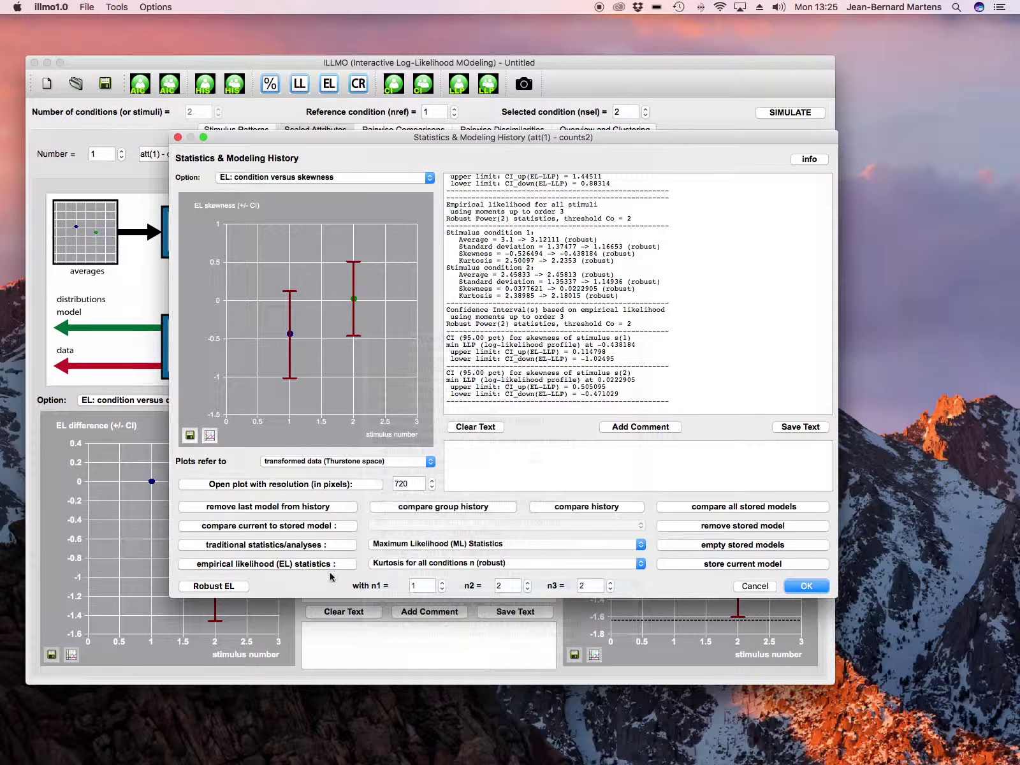
{"action": "left_click", "coordinate": [328, 566]}
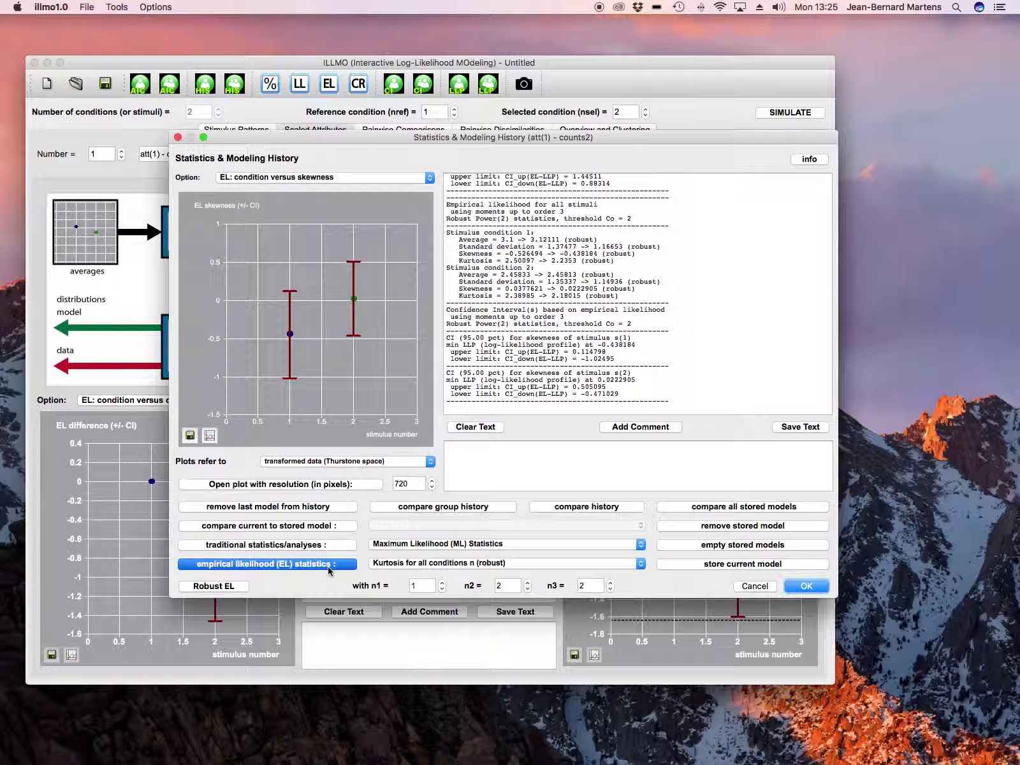